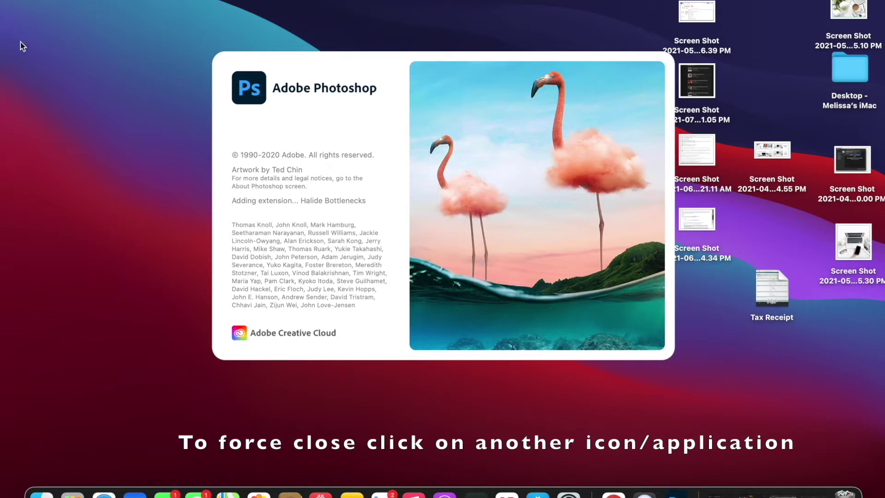
# - Force quit the unresponsive Adobe Photoshop 2021 from Force Quit Applications, then close that window
pyautogui.click(11, 1)
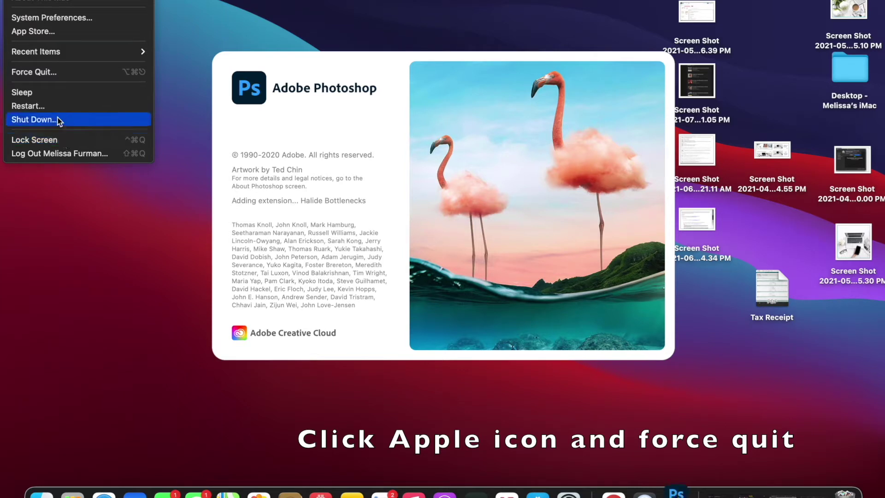
pyautogui.click(59, 71)
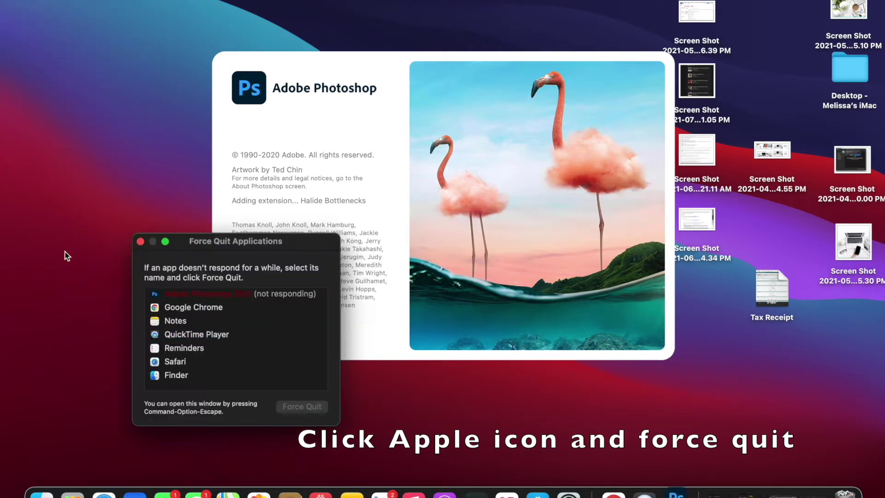
pyautogui.click(220, 293)
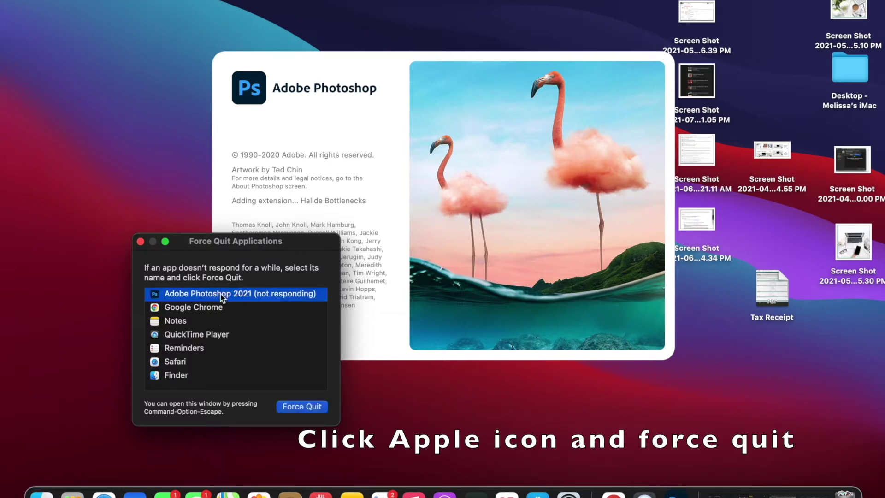
pyautogui.click(308, 405)
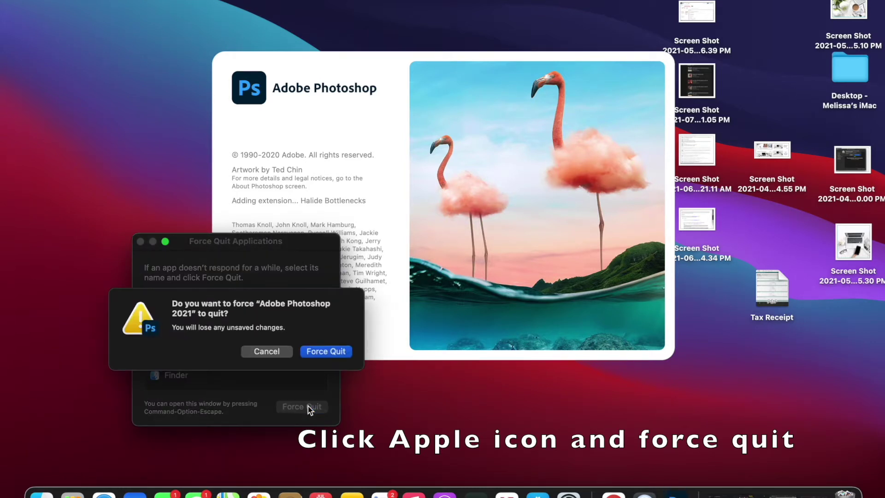
pyautogui.click(330, 354)
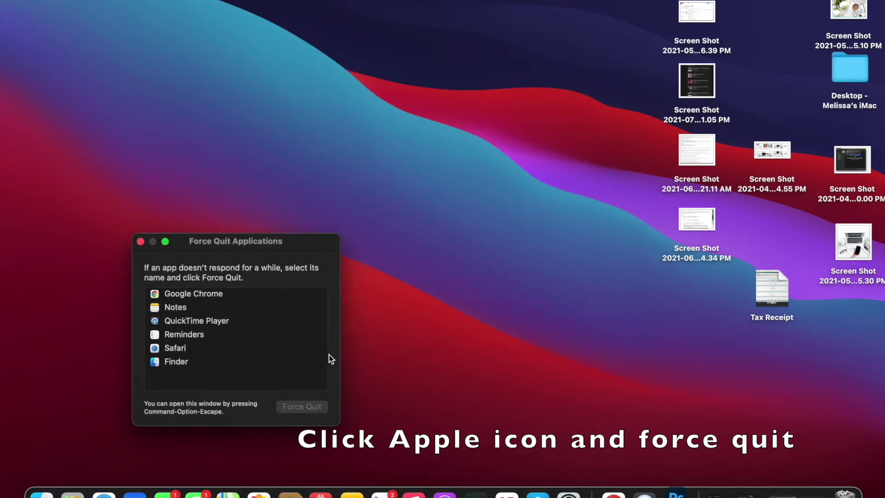
pyautogui.click(141, 242)
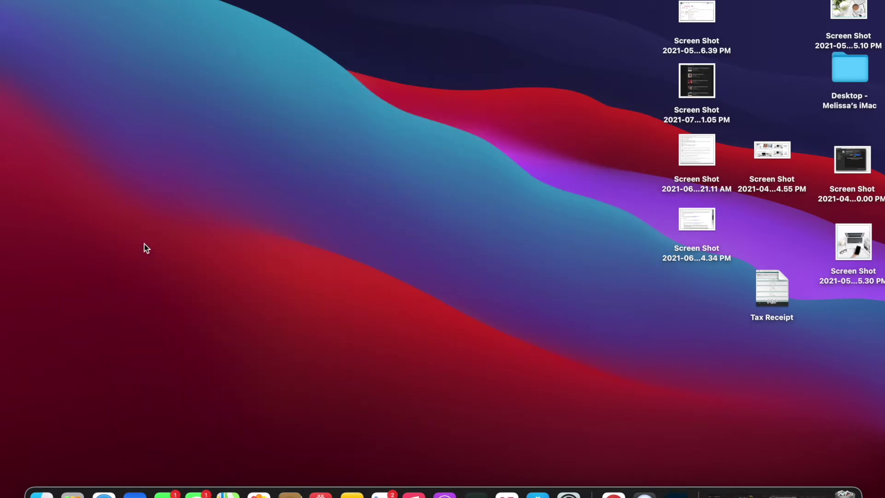
# - Launch Creative Cloud Uninstaller via Spotlight ('creat'), authorize with the admin password, and choose Repair
pyautogui.press('super+space')
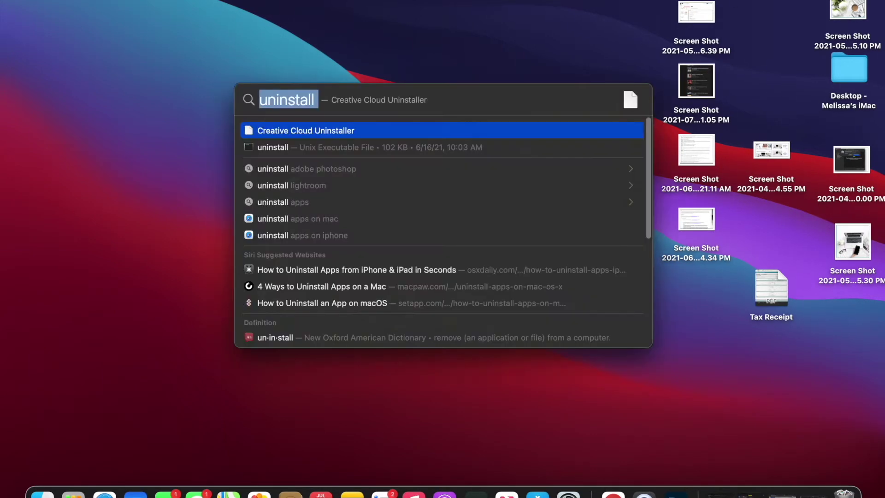
pyautogui.write('creat')
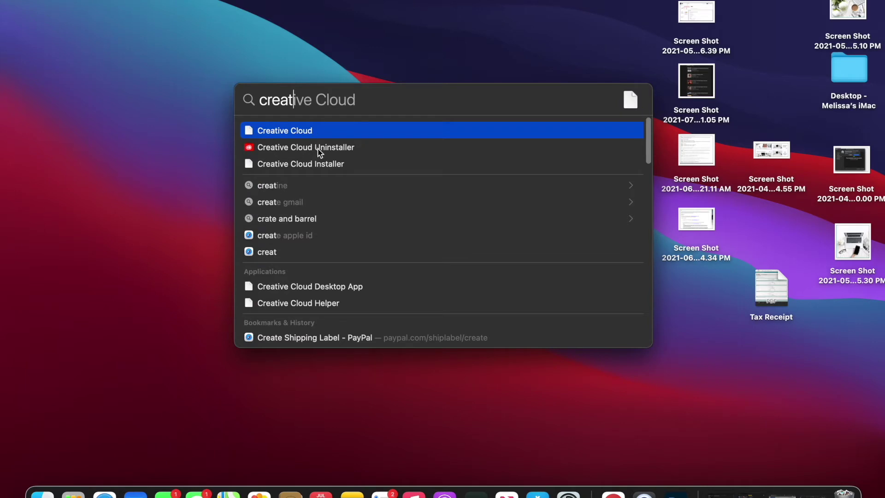
pyautogui.doubleClick(317, 147)
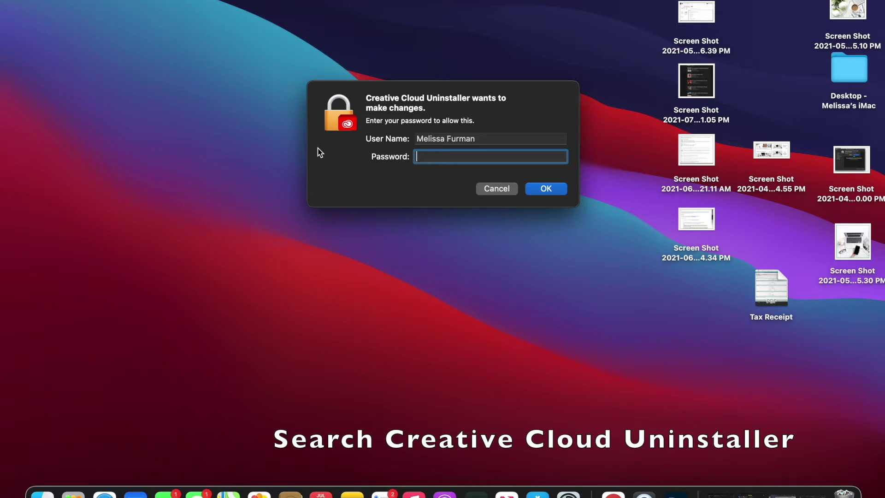
pyautogui.write('••••••••••')
pyautogui.press('Return')
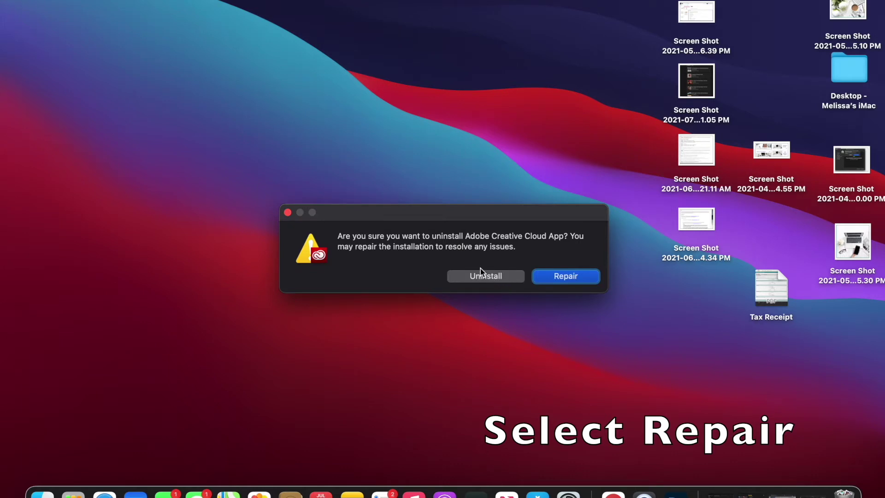
pyautogui.click(571, 281)
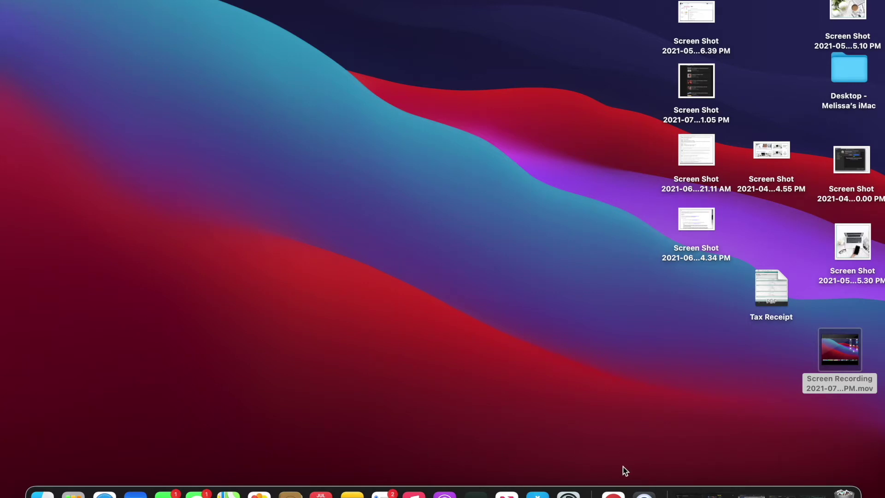
# - Launch Adobe Lightroom from Spotlight ('lig'), then quit Lightroom
pyautogui.press('super+space')
pyautogui.write('l')
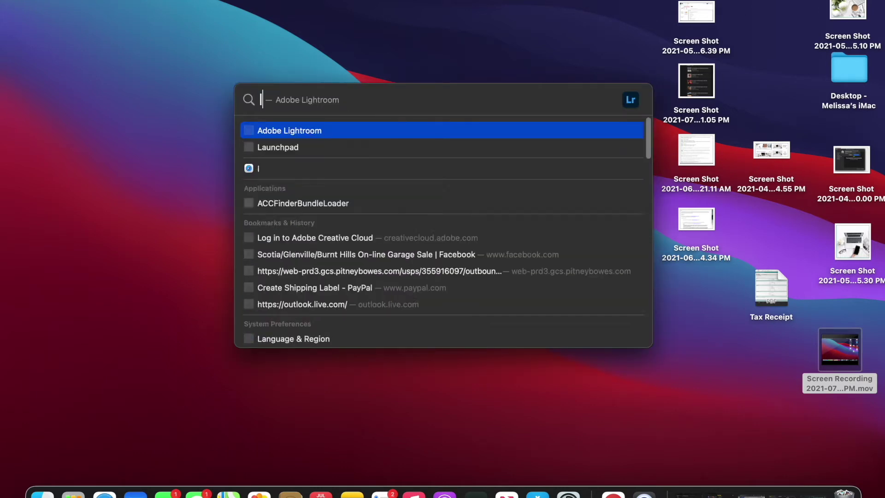
pyautogui.write('ig')
pyautogui.press('Return')
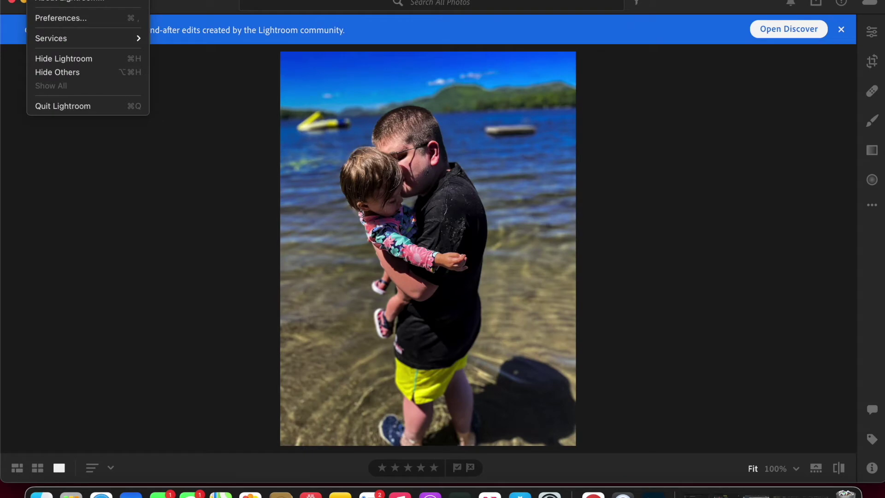
pyautogui.click(73, 106)
# - Relaunch Adobe Photoshop 2021 from Spotlight ('pho')
pyautogui.press('super+space')
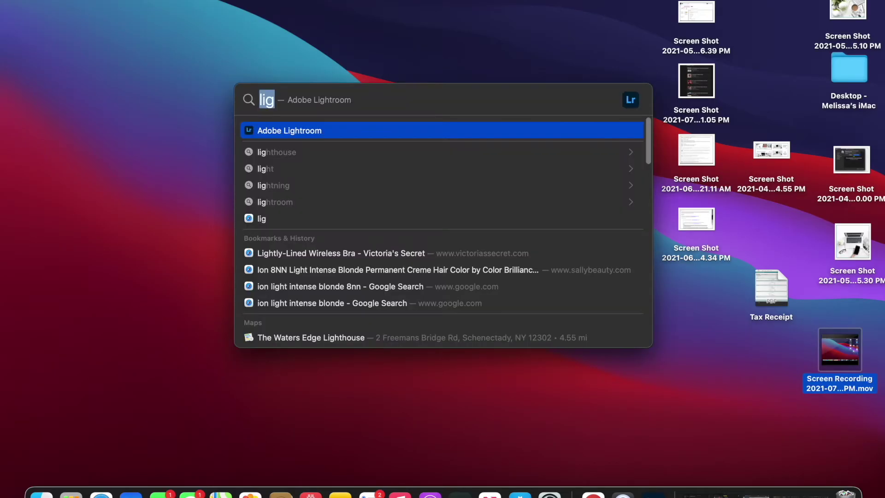
pyautogui.write('pho')
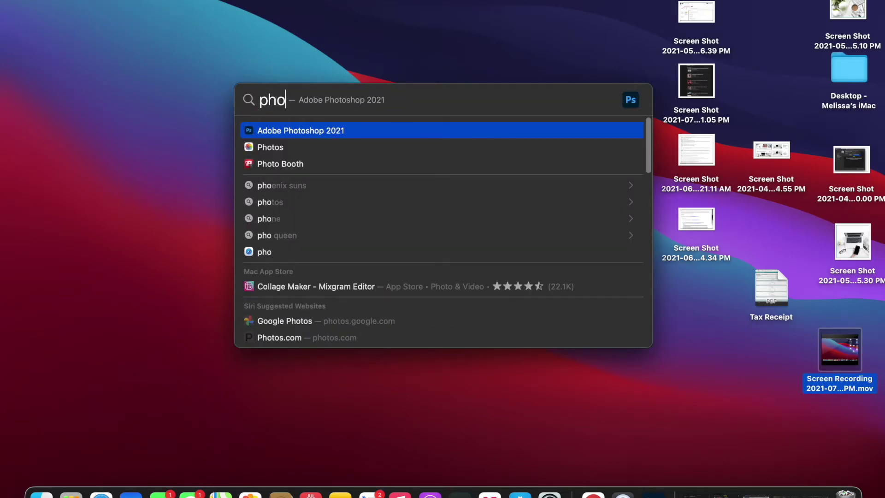
pyautogui.press('Return')
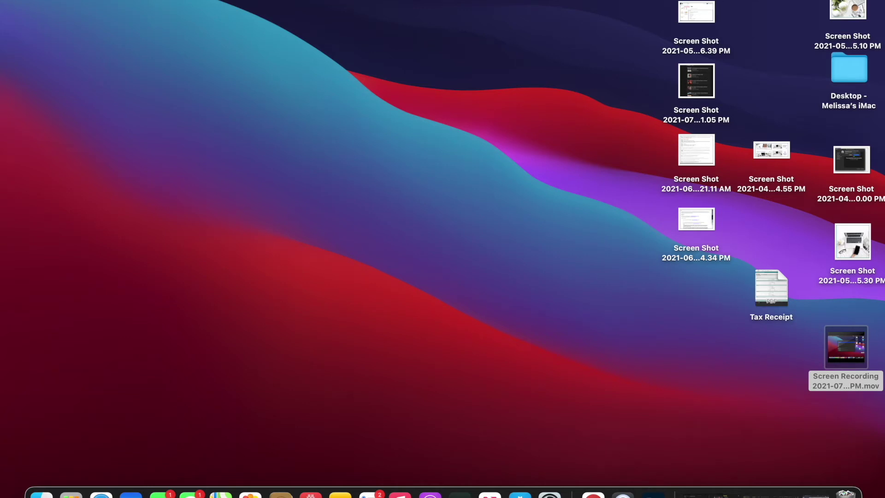
# - Run Creative Cloud Uninstaller with the admin password, attempt Uninstall, and close the can't-uninstall error
pyautogui.press('super+space')
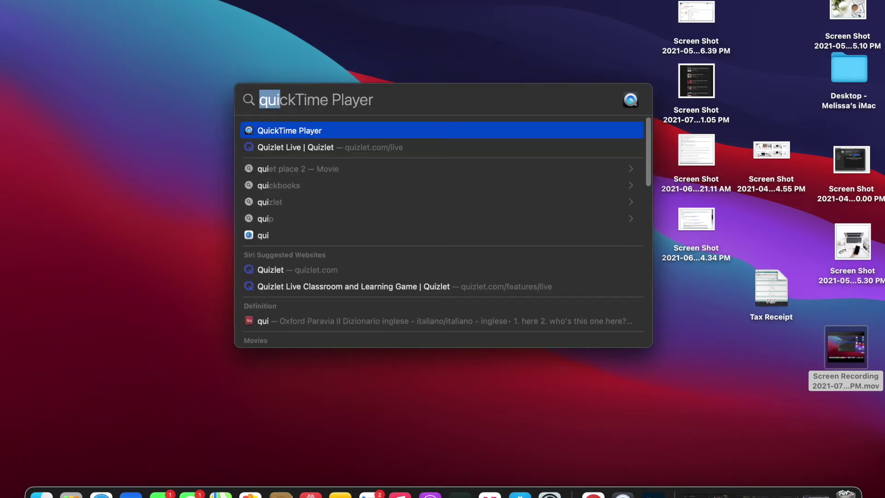
pyautogui.press('BackSpace')
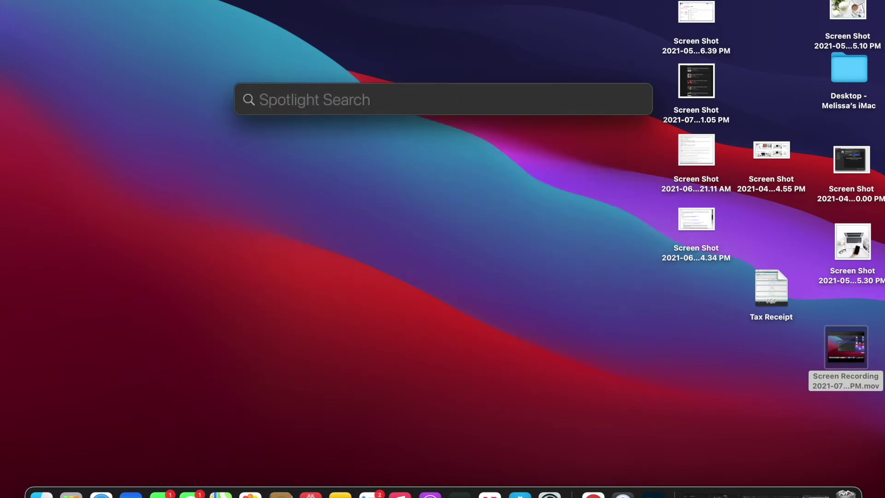
pyautogui.write('s')
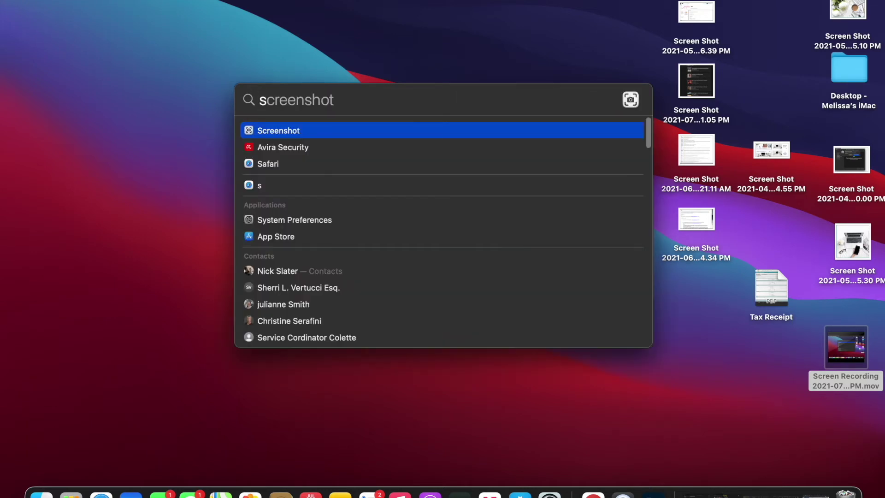
pyautogui.press('BackSpace')
pyautogui.write('crea')
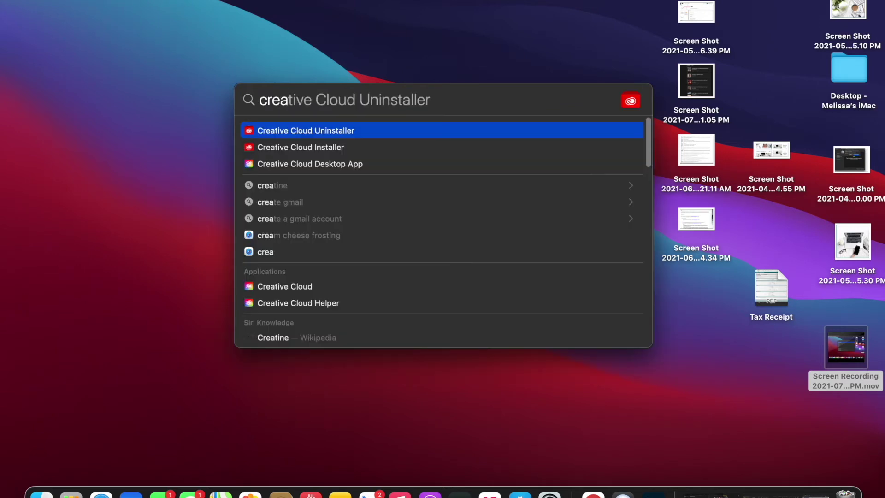
pyautogui.press('Return')
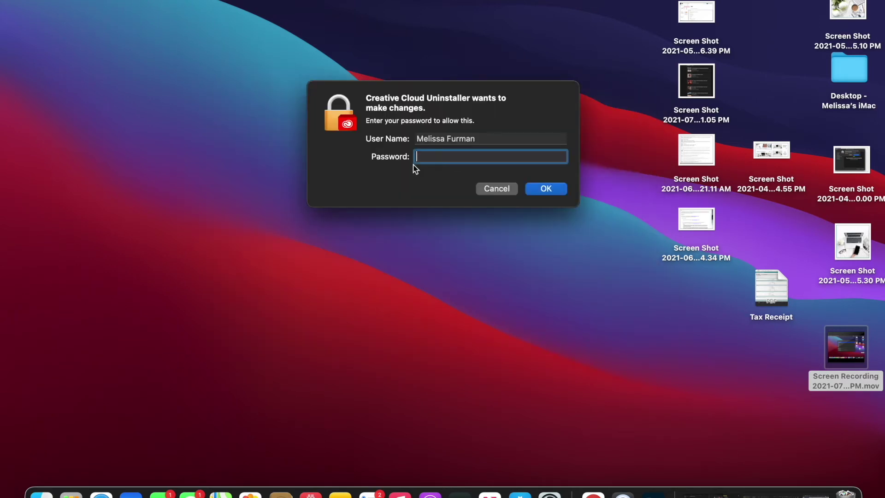
pyautogui.write('**********')
pyautogui.press('Return')
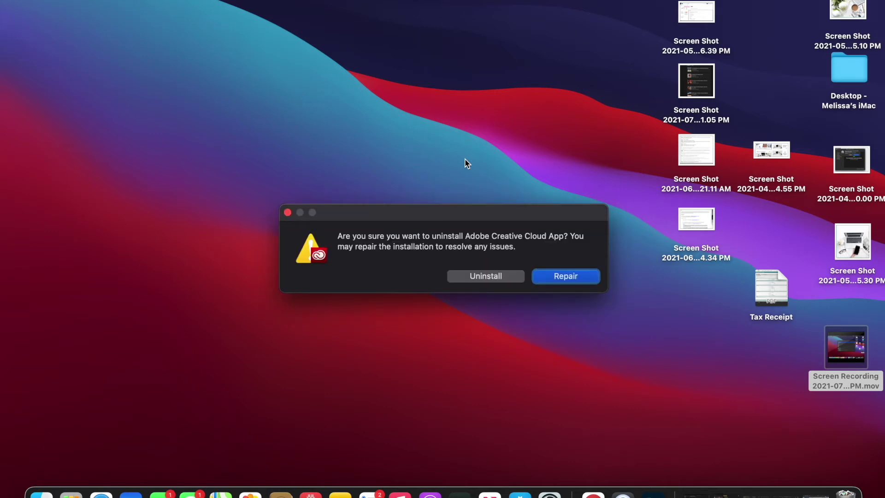
pyautogui.click(485, 278)
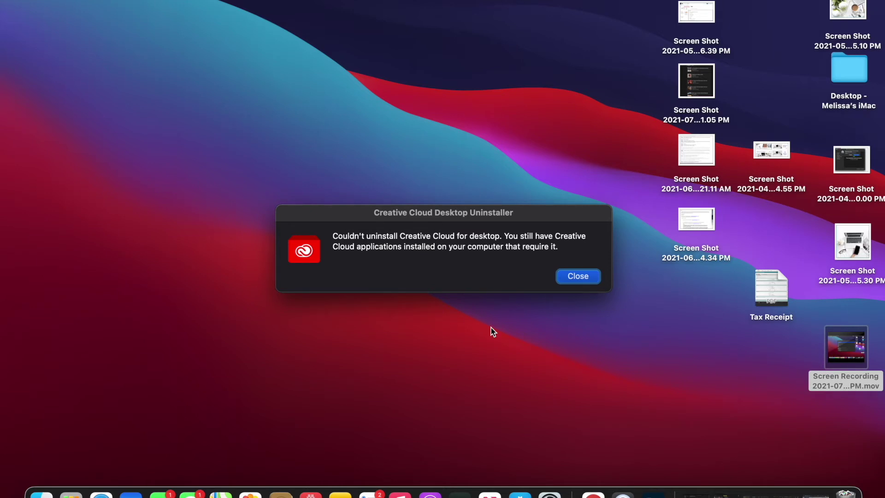
pyautogui.click(577, 276)
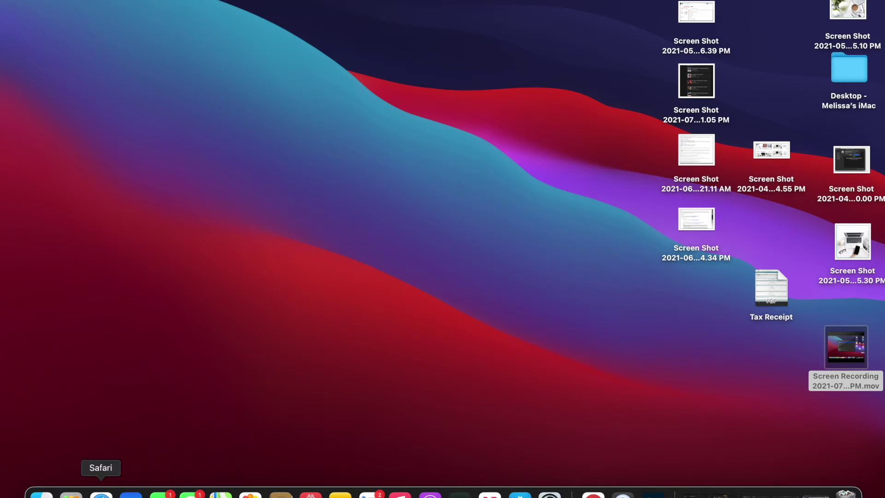
# - Back in Safari, sign in to Adobe with Apple and download the Photoshop installer
pyautogui.click(101, 494)
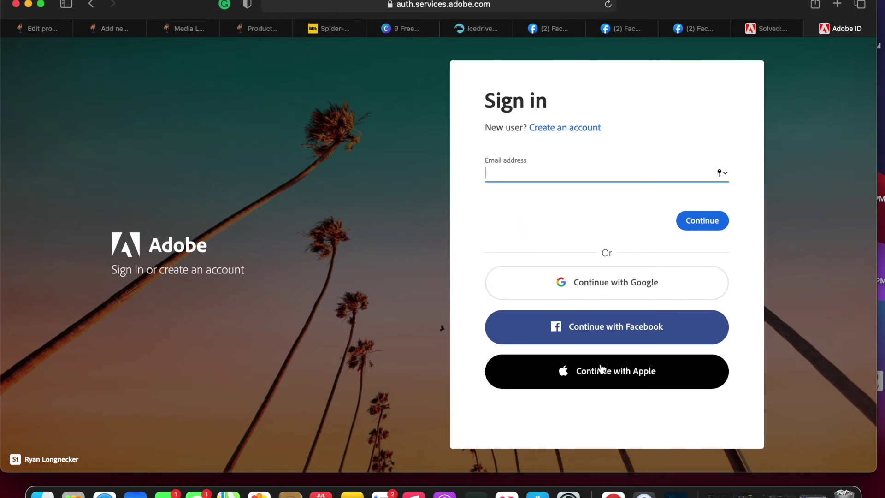
pyautogui.click(605, 388)
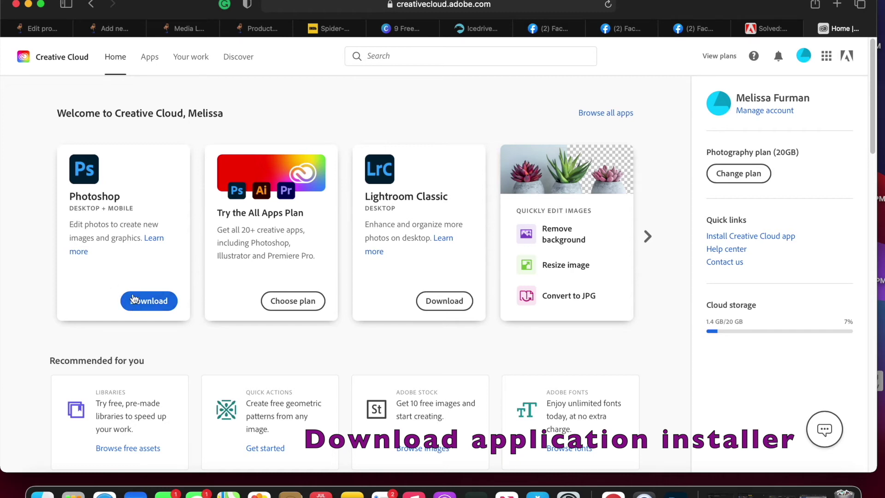
pyautogui.click(148, 301)
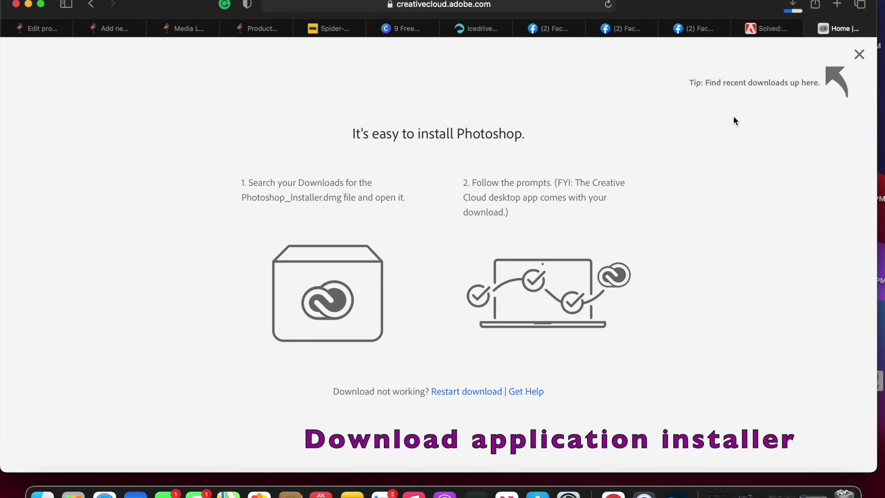
# - Open Photoshop_Installer.dmg from Downloads, run Photoshop Installer, approve opening it, and clear the downloads list
pyautogui.click(792, 7)
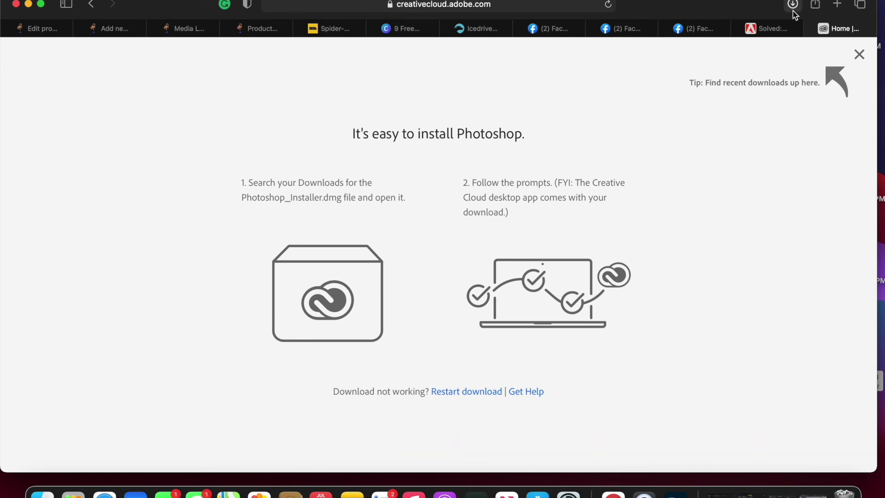
pyautogui.click(784, 67)
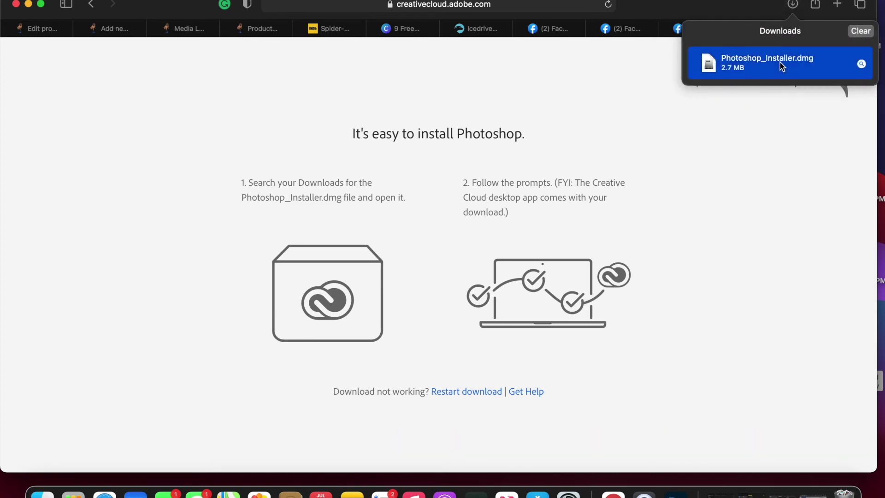
pyautogui.doubleClick(784, 67)
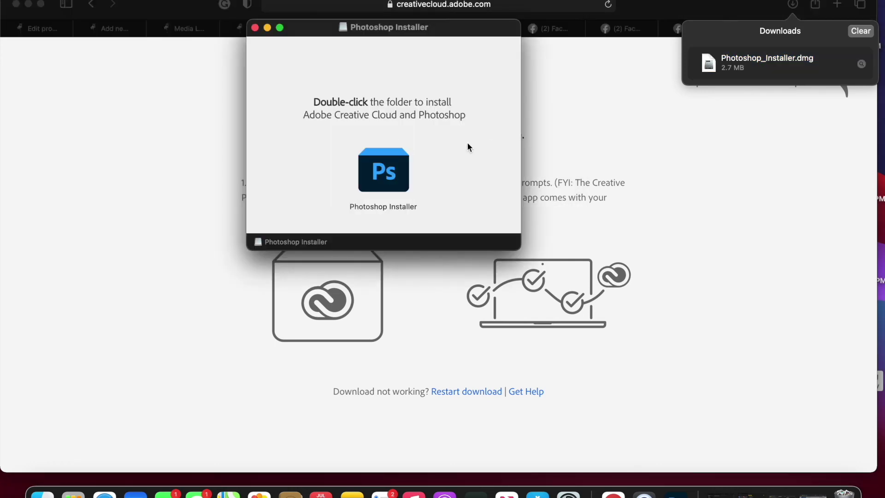
pyautogui.moveTo(383, 172)
pyautogui.mouseDown()
pyautogui.moveTo(857, 452)
pyautogui.moveTo(845, 491)
pyautogui.moveTo(649, 359)
pyautogui.moveTo(340, 194)
pyautogui.moveTo(389, 184)
pyautogui.mouseUp()
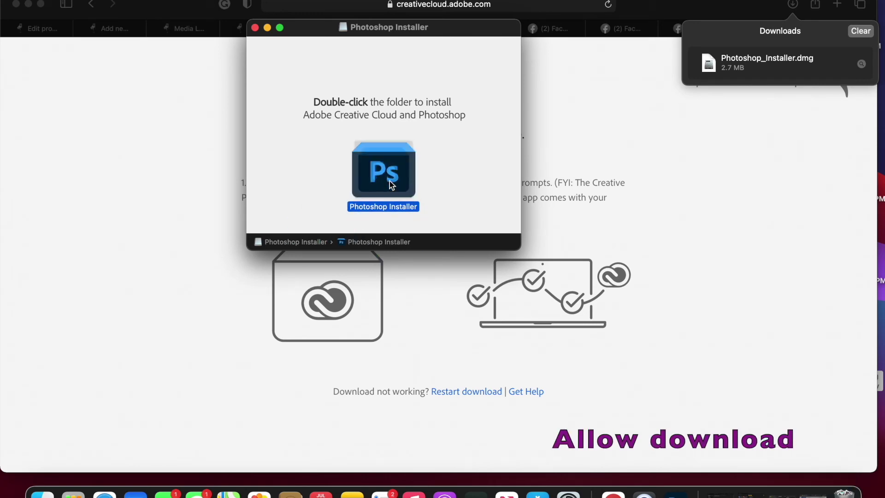
pyautogui.doubleClick(392, 186)
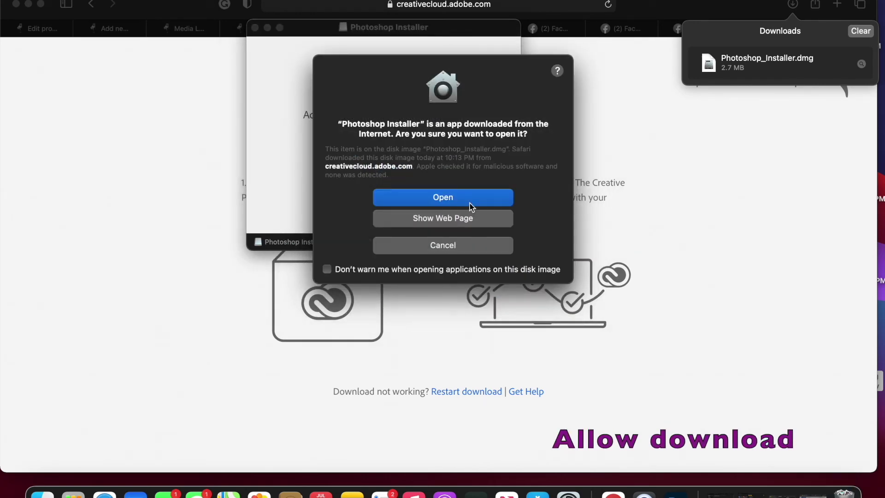
pyautogui.click(472, 198)
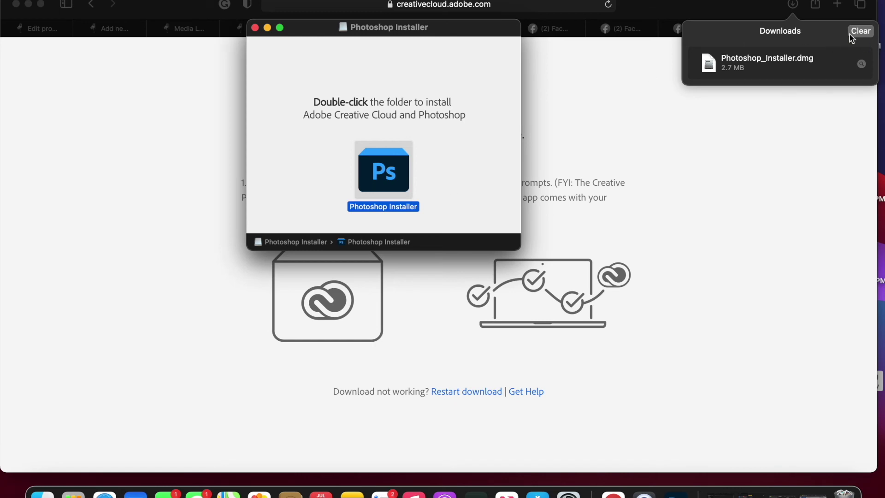
pyautogui.click(858, 37)
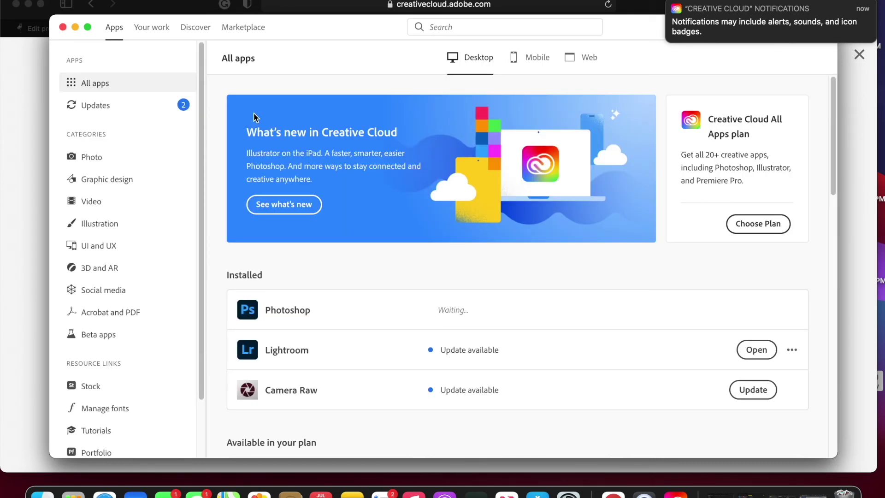
# - Minimize Creative Cloud and Safari, close the Photoshop Installer window, and dismiss Photoshop's What's new dialog
pyautogui.click(73, 25)
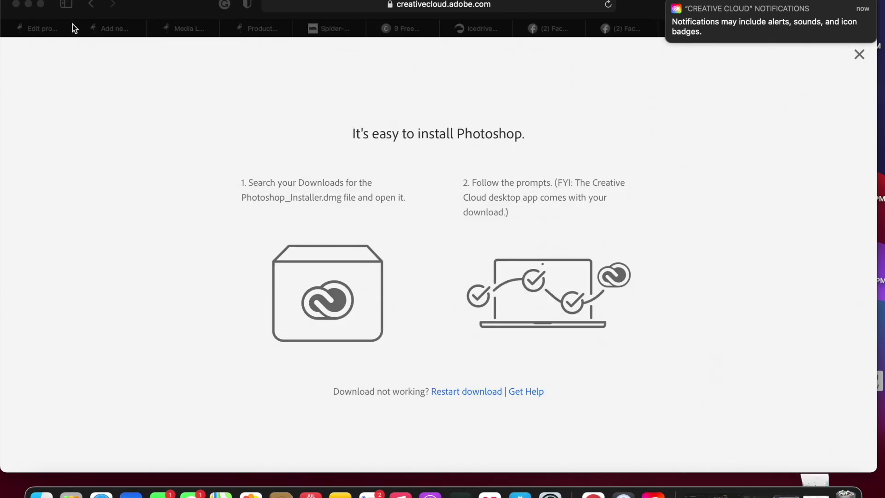
pyautogui.click(28, 4)
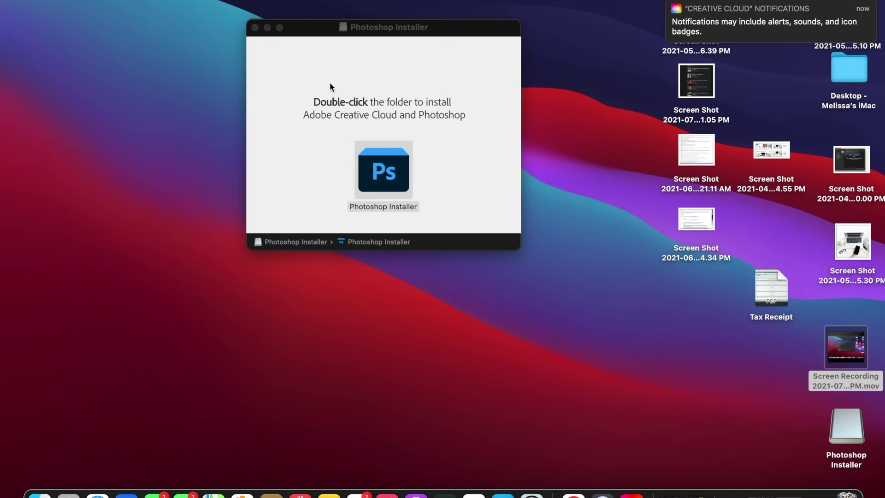
pyautogui.click(255, 28)
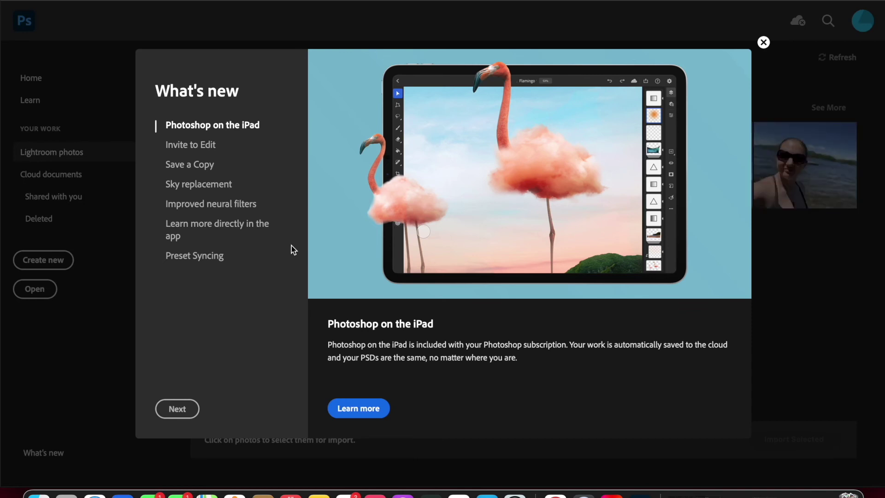
pyautogui.click(763, 42)
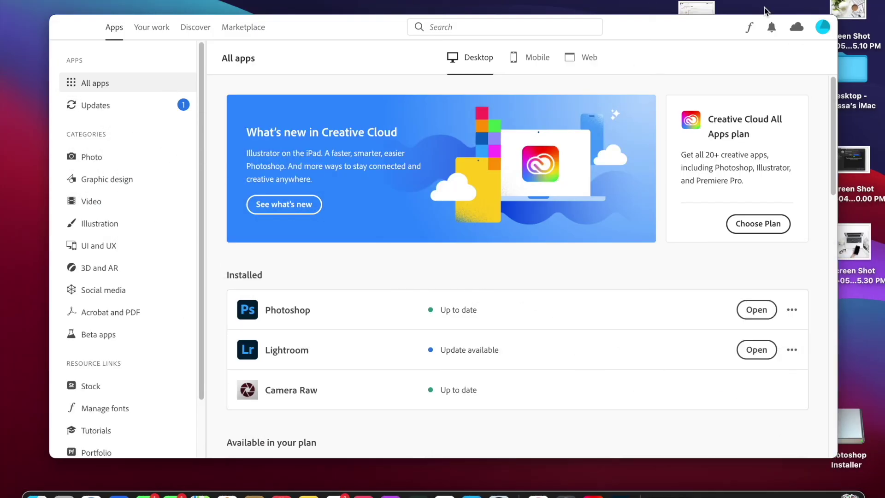
# - Open Spotlight, type 'cre', then erase it to leave an empty search field
pyautogui.press('super+space')
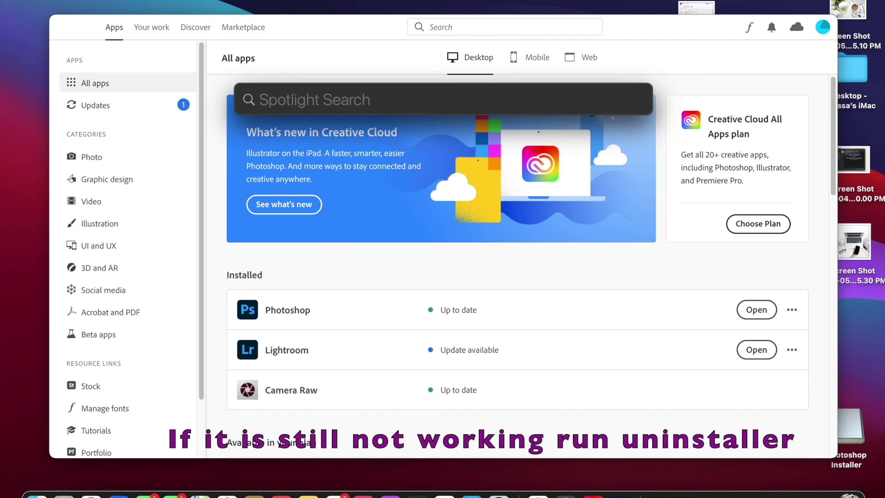
pyautogui.write('cre')
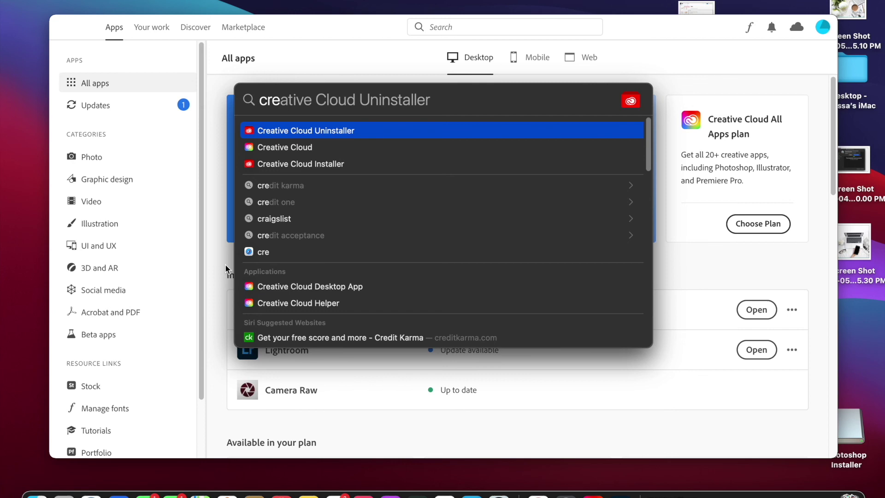
pyautogui.press('BackSpace')
pyautogui.press('BackSpace')
pyautogui.press('BackSpace')
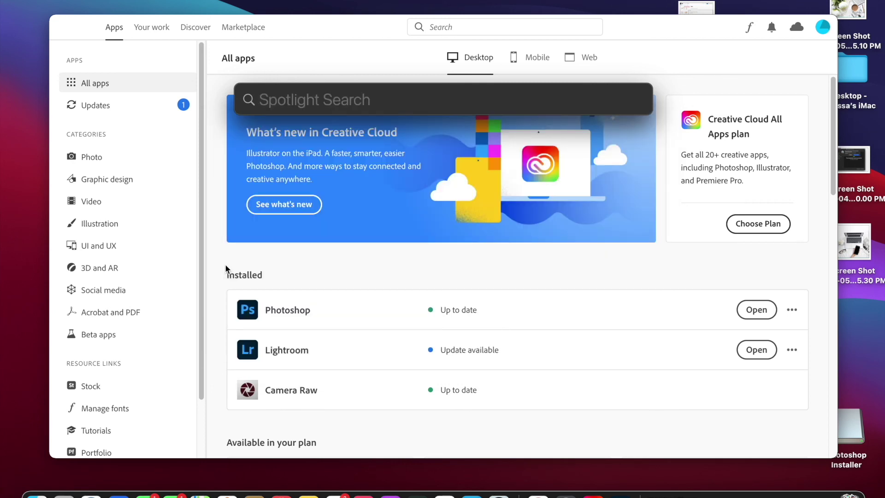